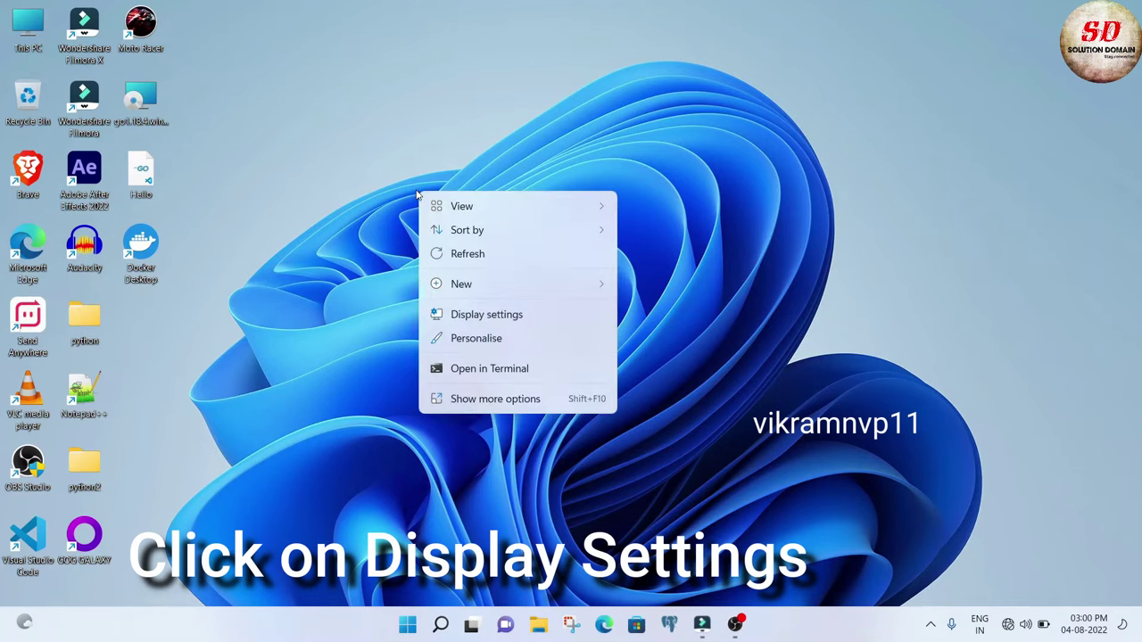
Set multiple displays to 'Show only on 2', keep the changes, and close Settings
click(489, 317)
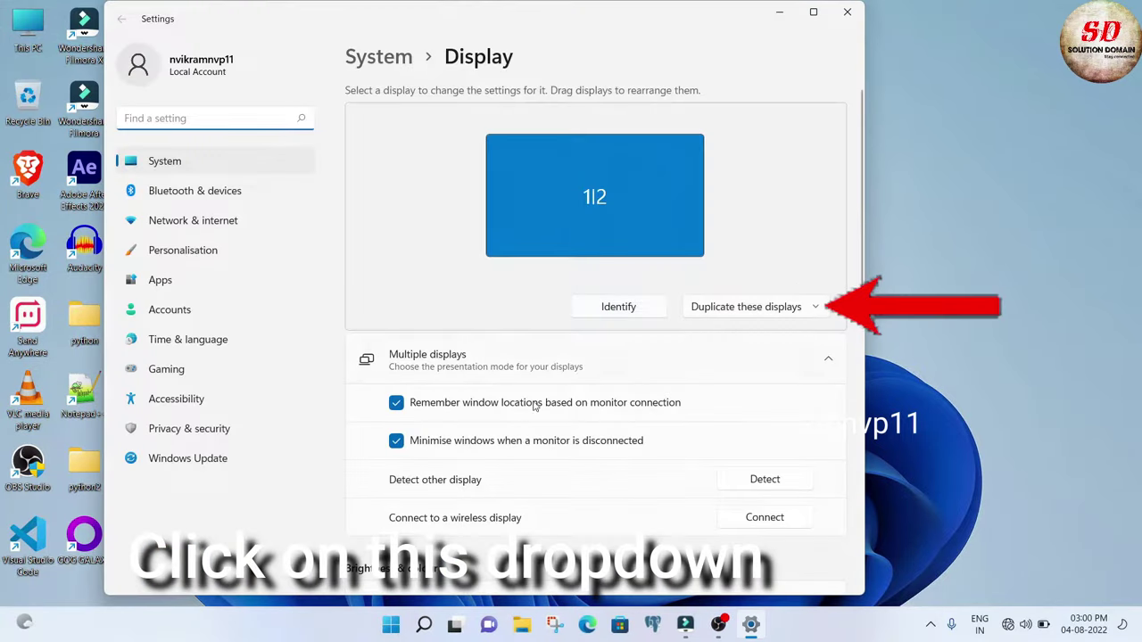
click(728, 308)
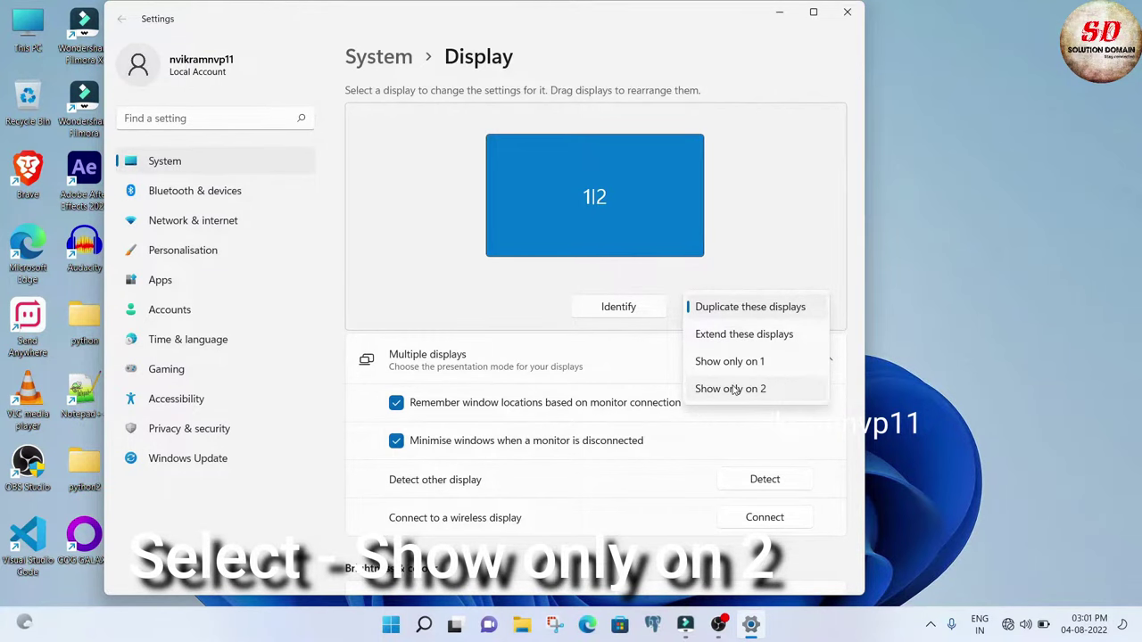
click(730, 389)
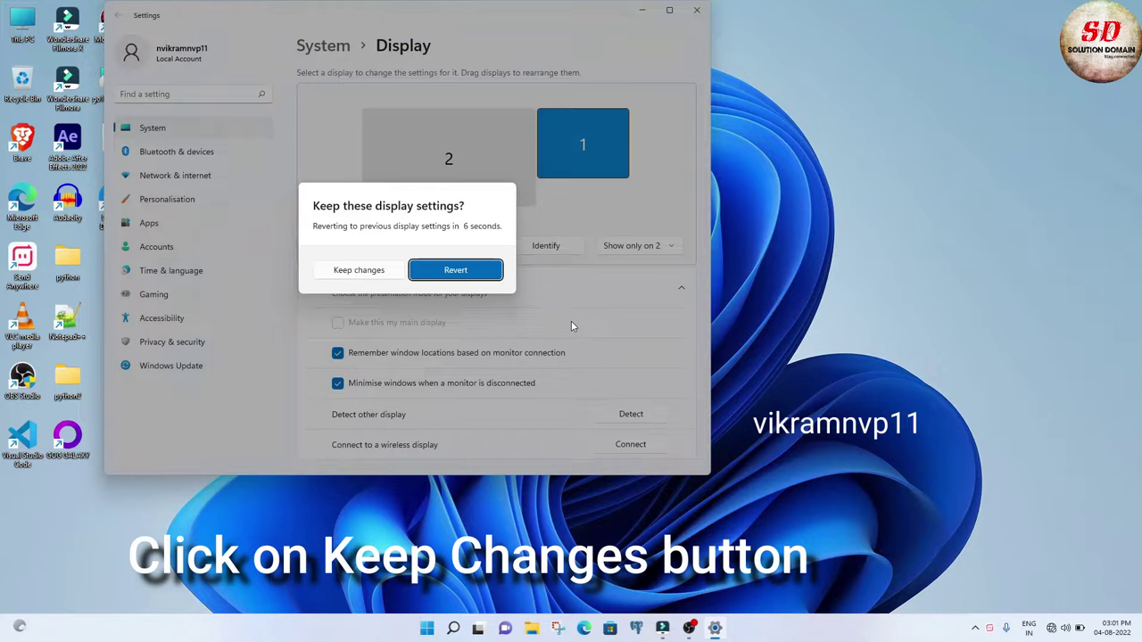
click(360, 271)
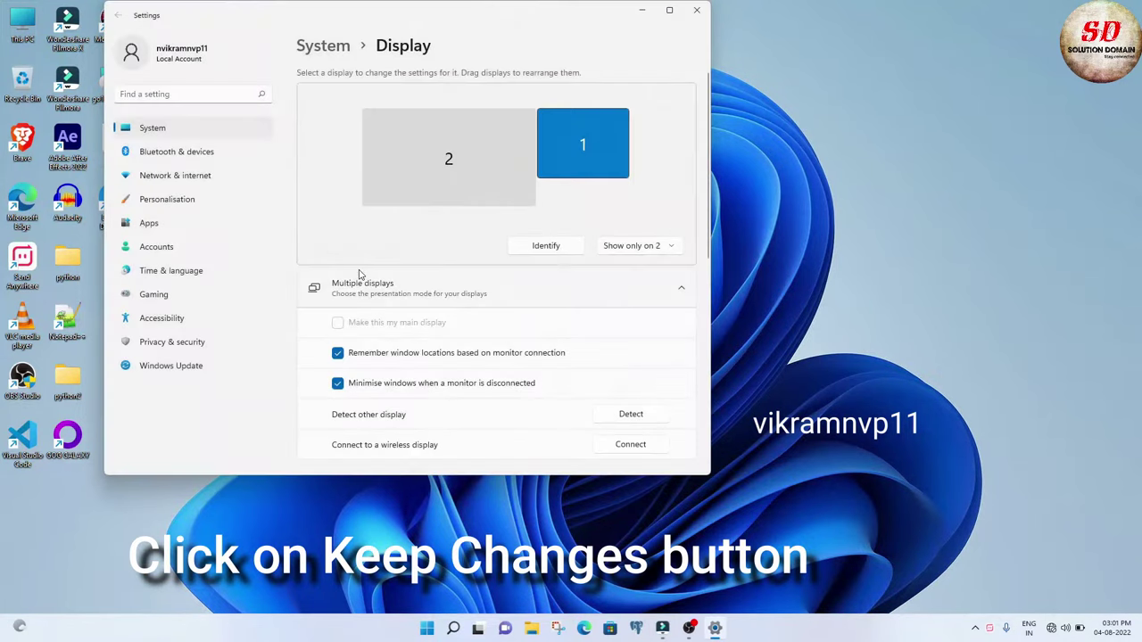
click(697, 10)
Search the Start menu for 'control' and open Control Panel
key(super)
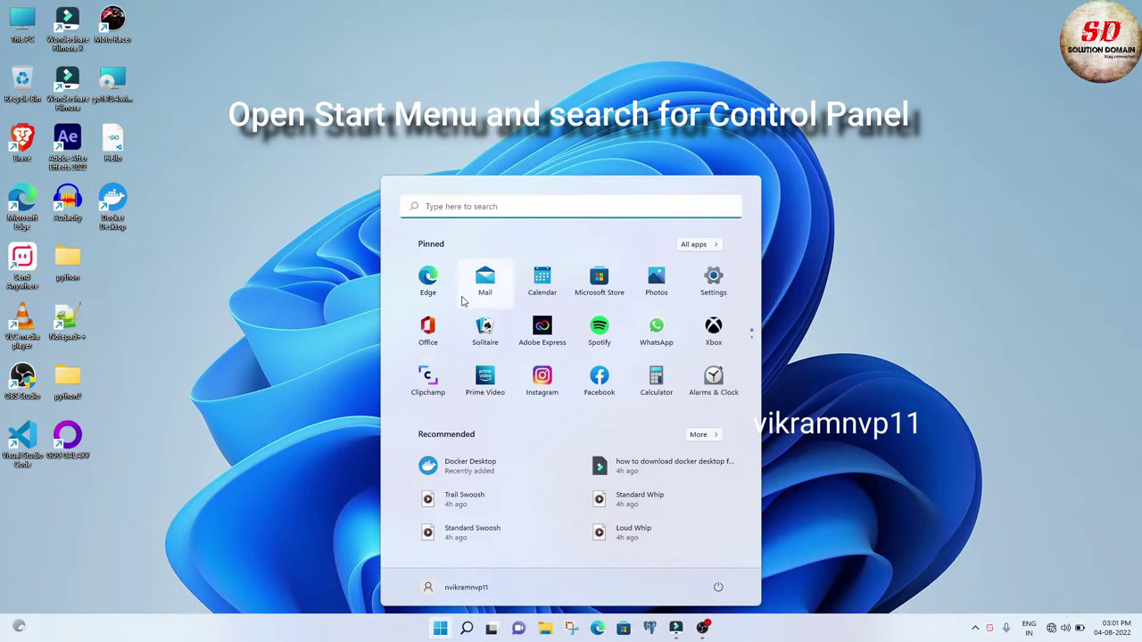
text(contr)
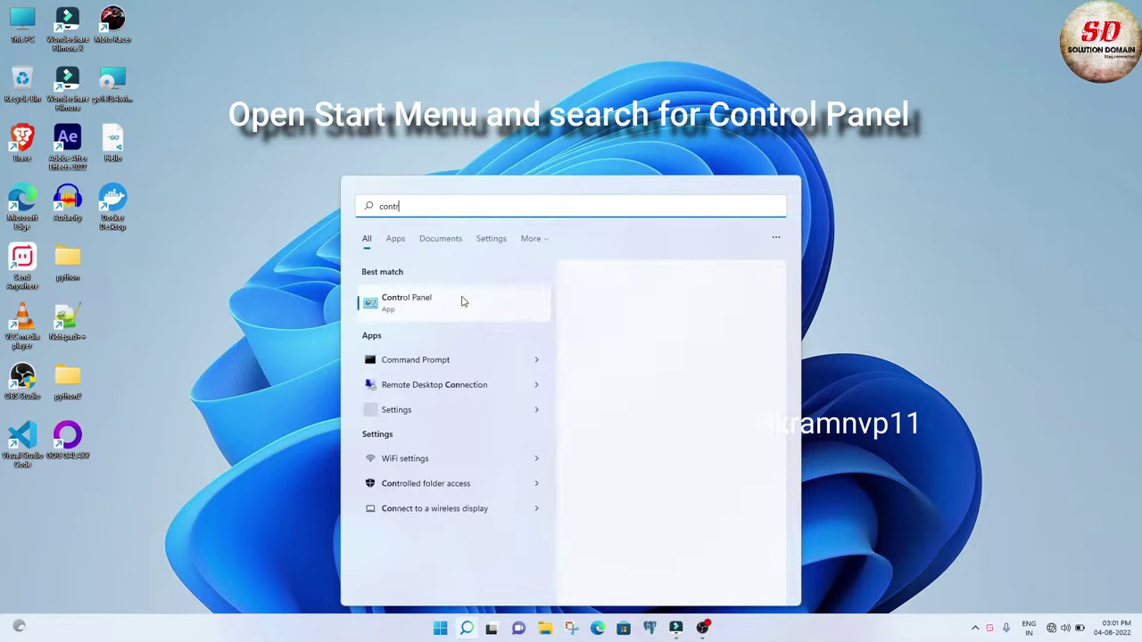
text(o)
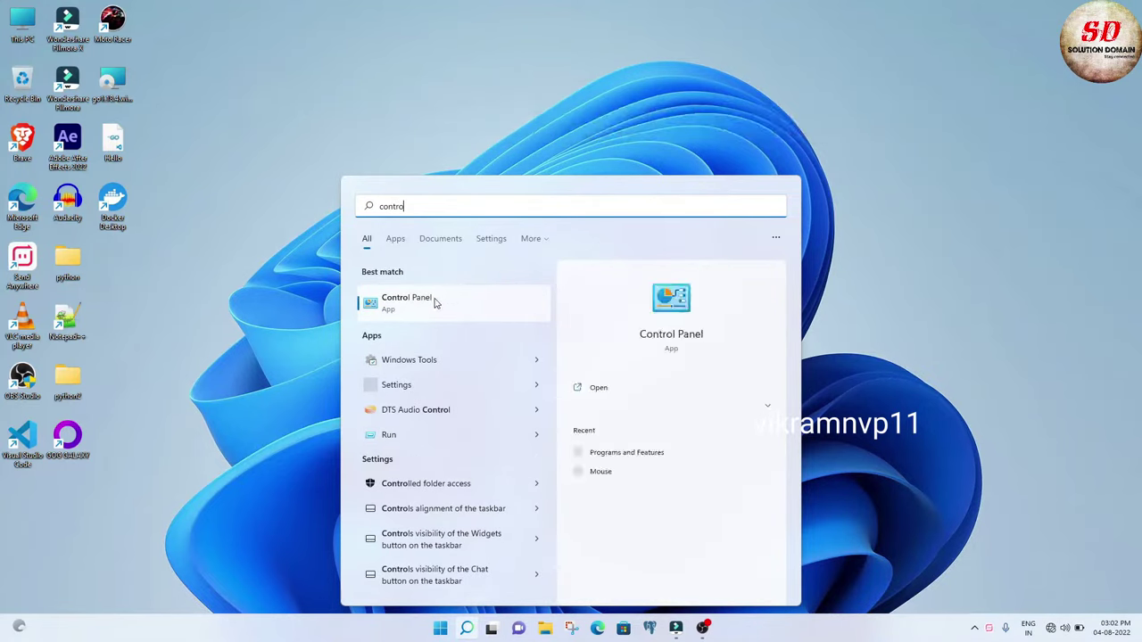
click(436, 304)
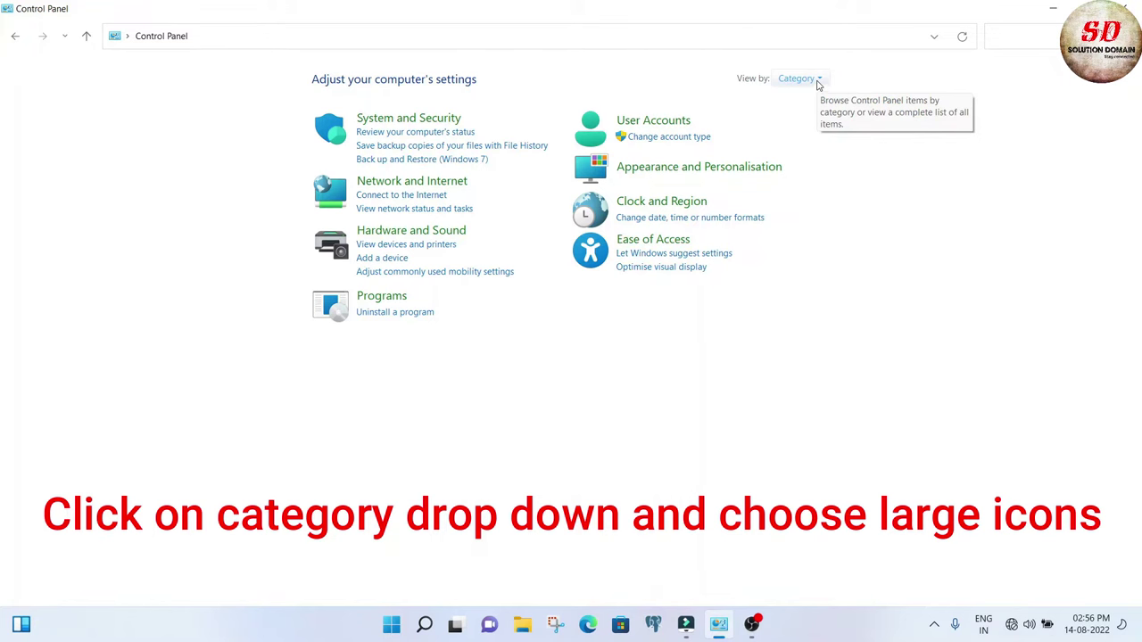
Expand Control Panel's 'View by: Category' list to show Category, Large icons and Small icons
click(818, 80)
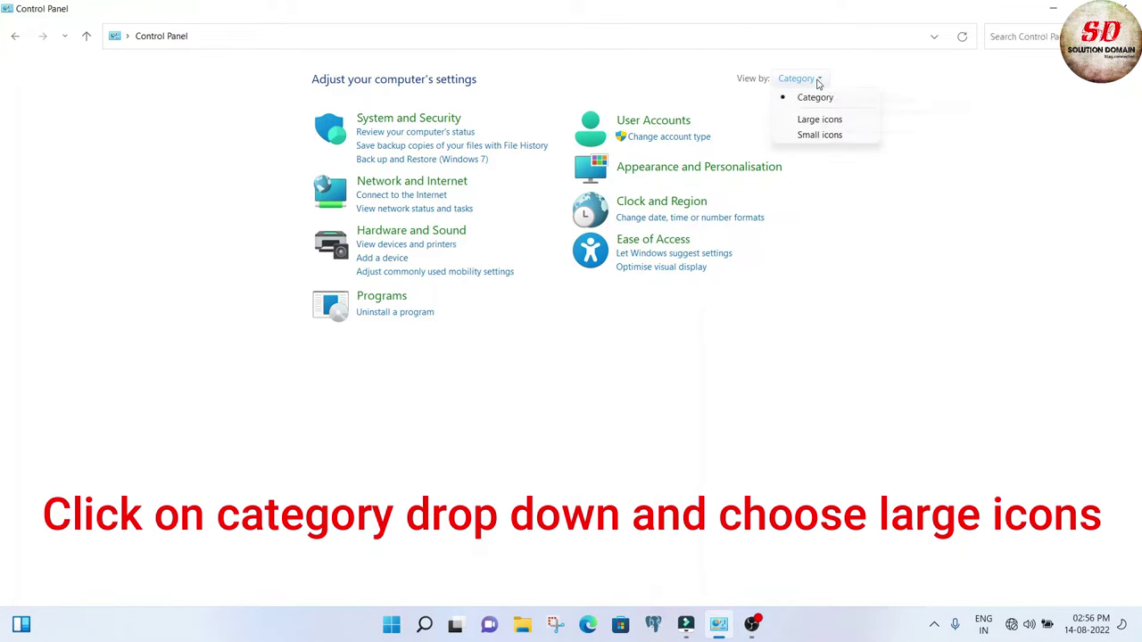